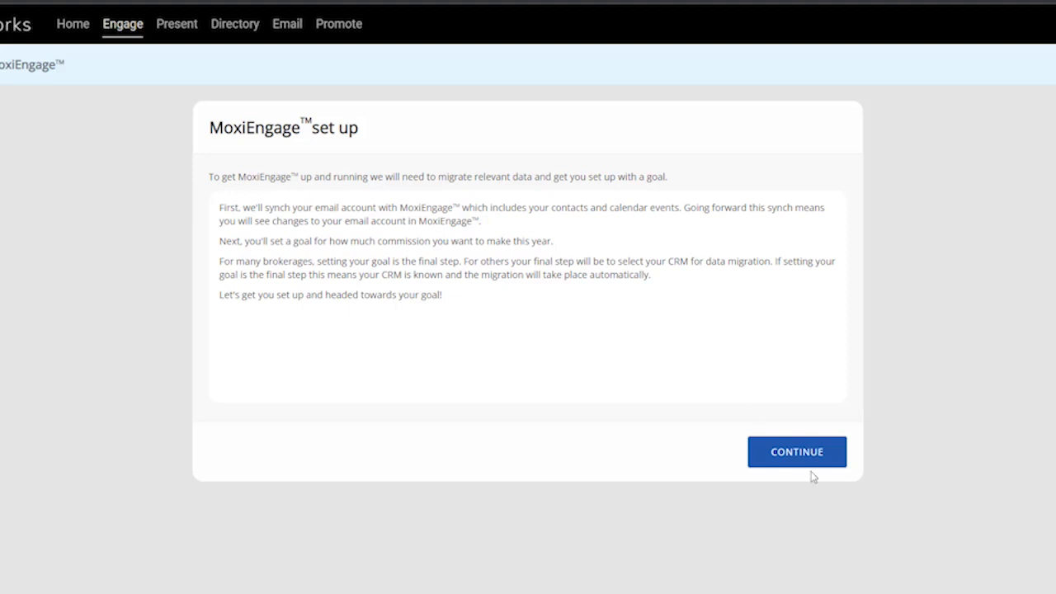
# Continue past the setup introduction to the email sync step
pyautogui.click(796, 455)
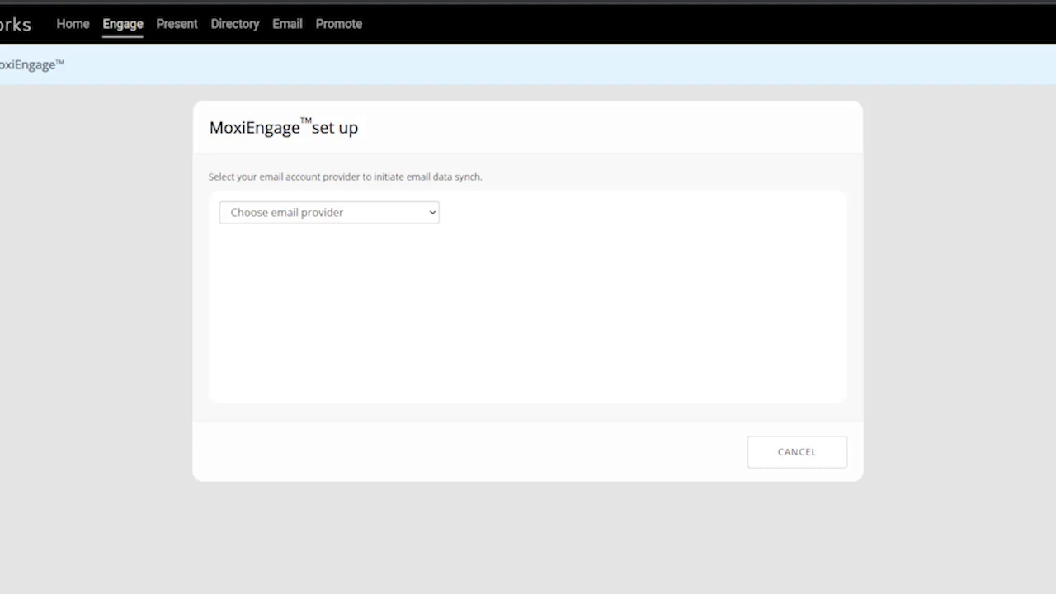
# Choose Gmail as the email provider and continue to the Google sign-in
pyautogui.click(401, 216)
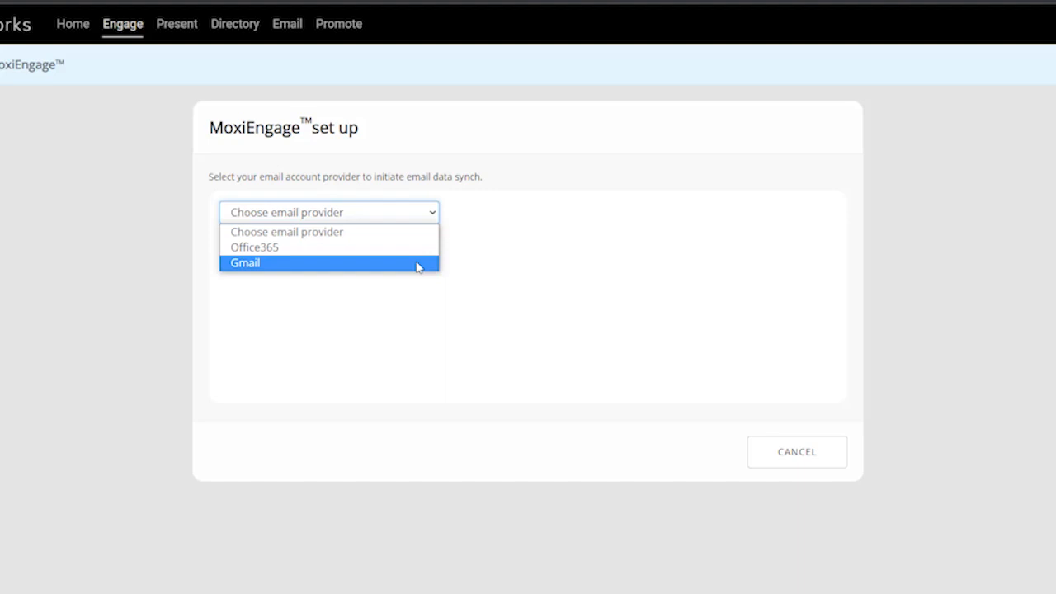
pyautogui.click(419, 264)
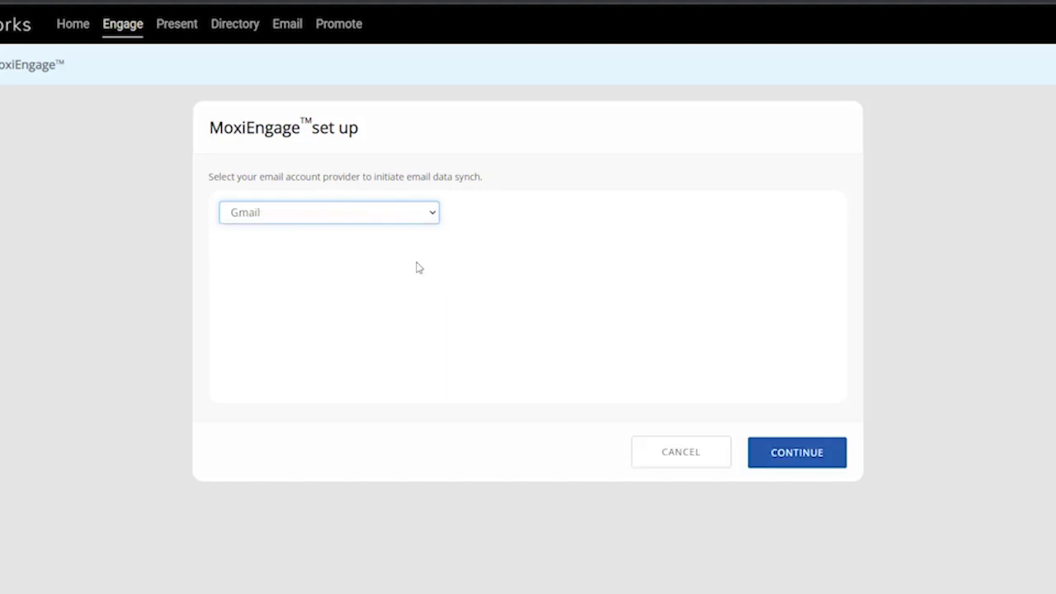
pyautogui.click(797, 466)
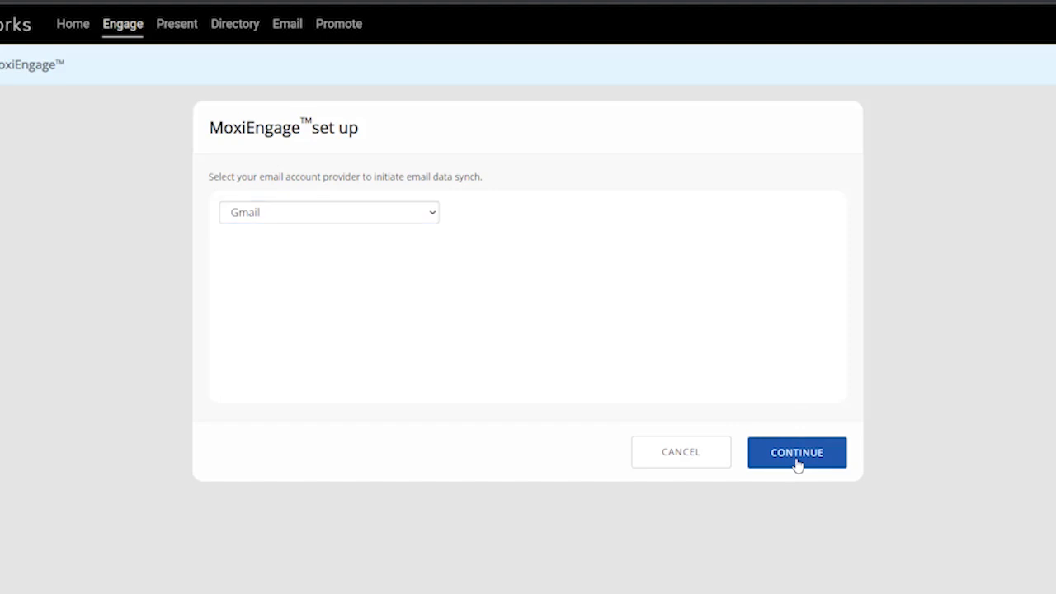
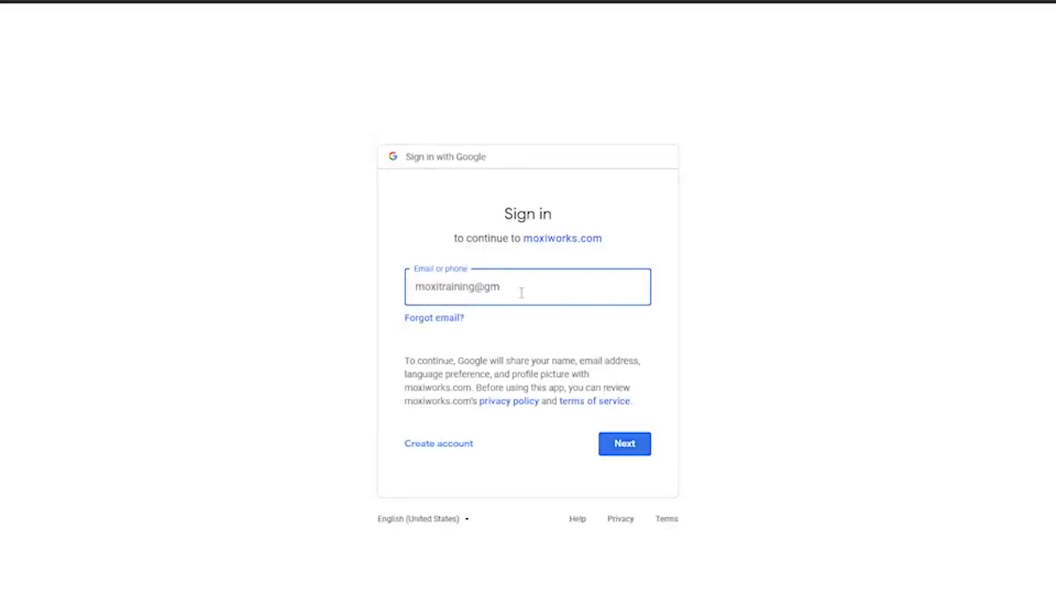
# Sign in to Google and grant moxiworks.com access to contacts and calendars
pyautogui.click(628, 450)
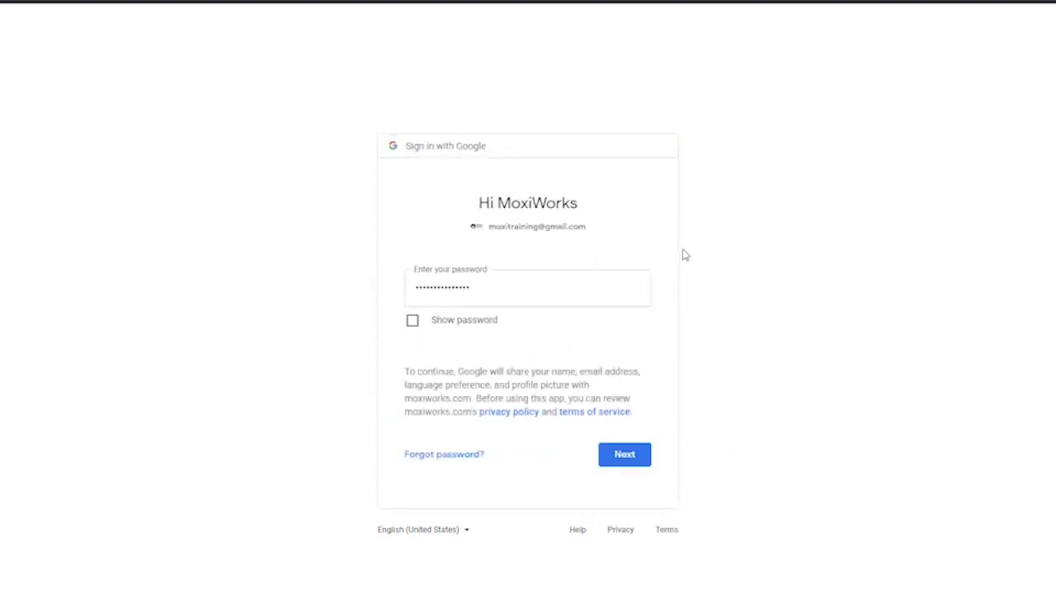
pyautogui.click(629, 456)
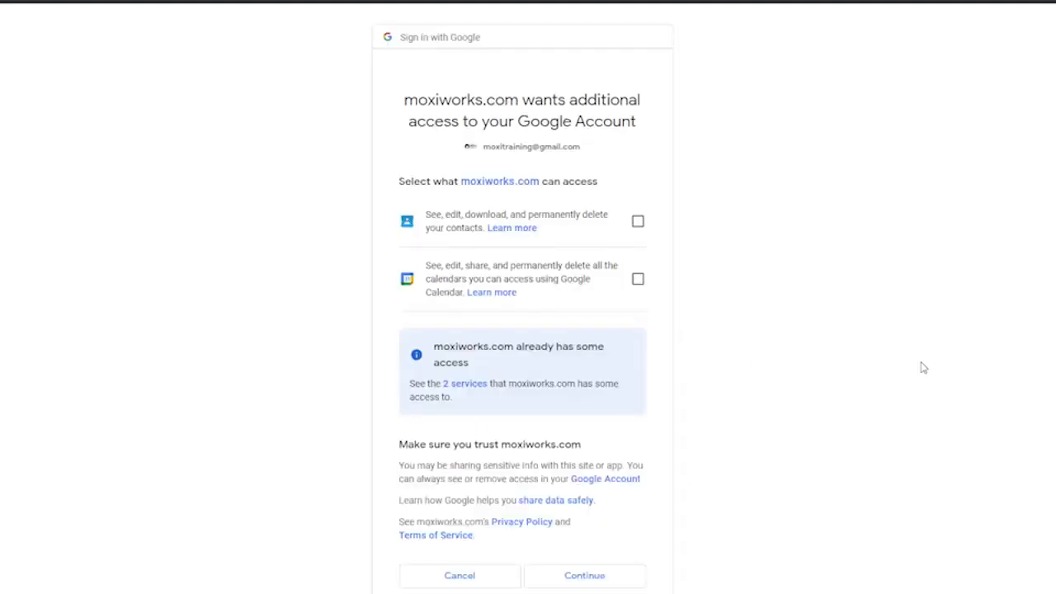
pyautogui.click(638, 221)
pyautogui.click(637, 279)
pyautogui.click(592, 582)
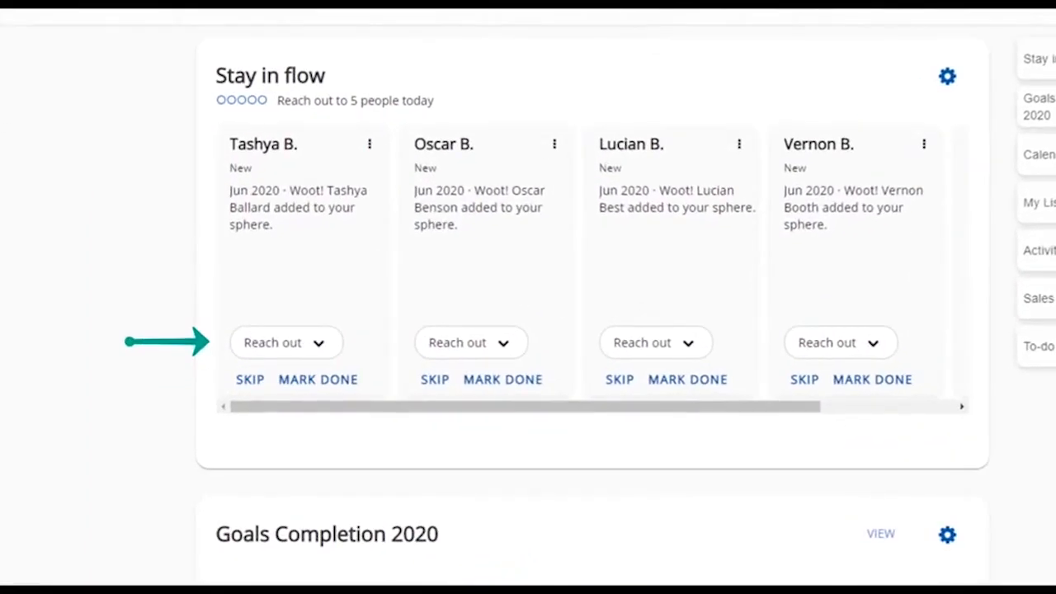
# View the reach-out options for a contact, then bring up the Stay in flow settings
pyautogui.click(249, 355)
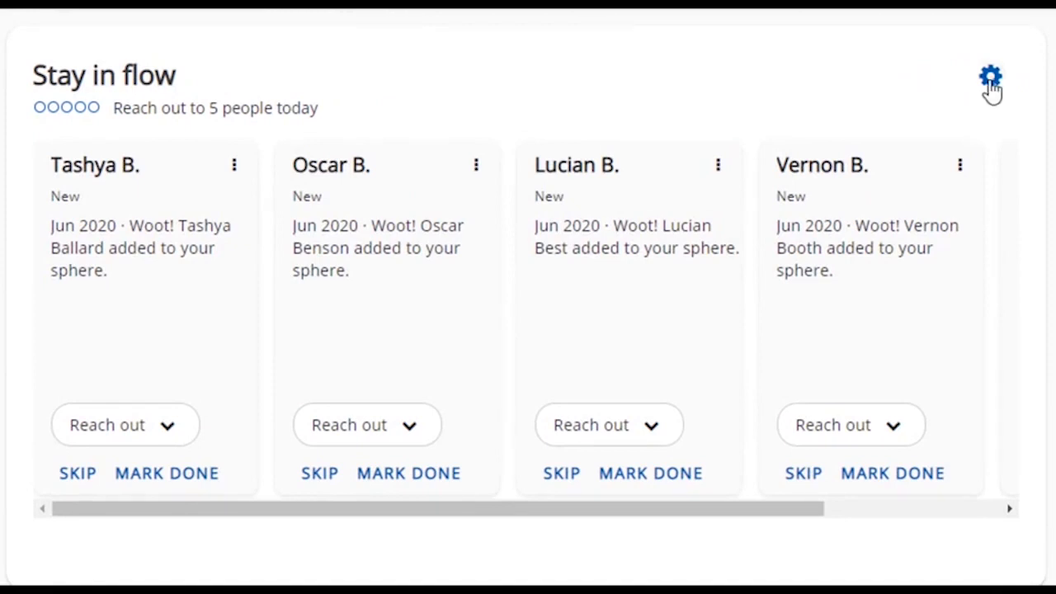
pyautogui.click(991, 80)
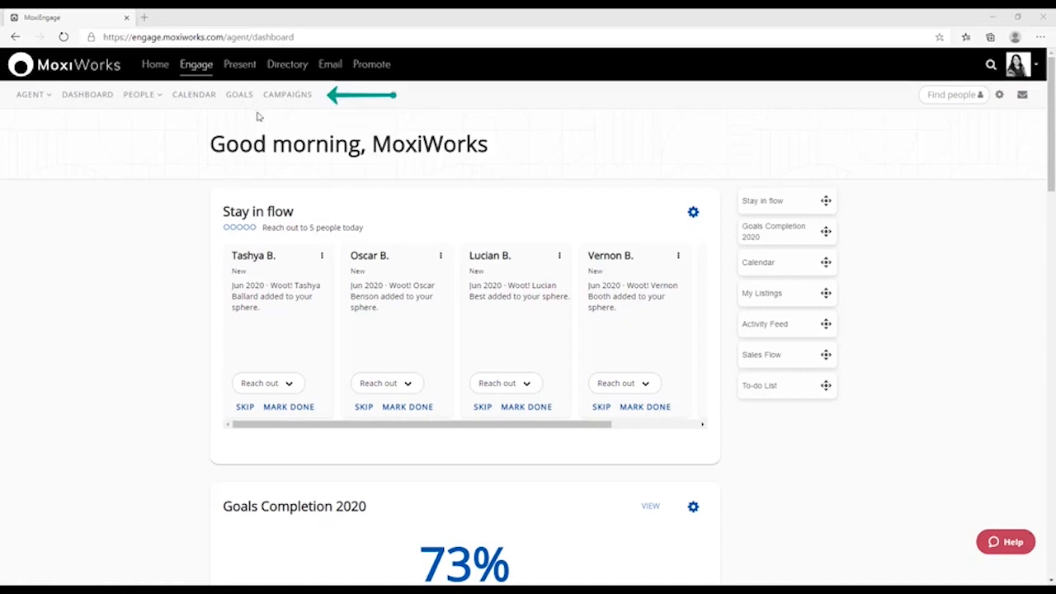
# Go to the Campaigns list in the Engage sub-navigation
pyautogui.click(280, 94)
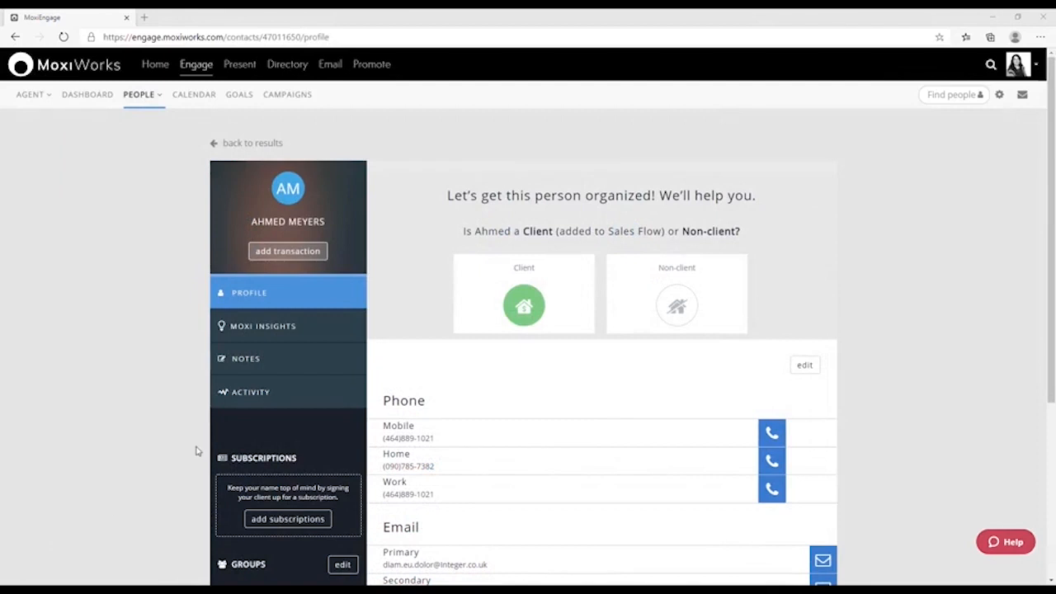
pyautogui.click(310, 251)
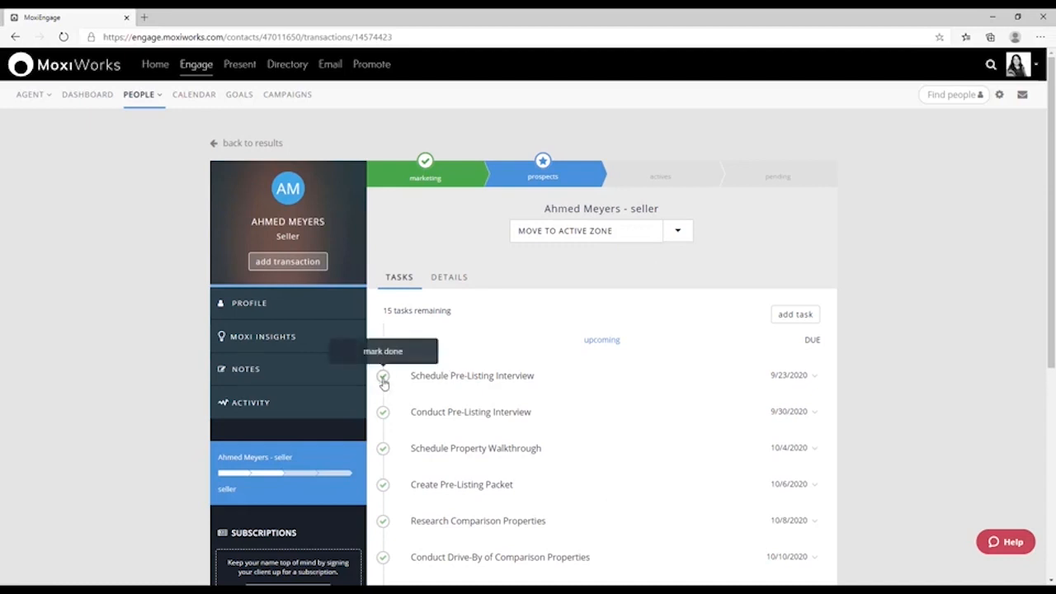
pyautogui.click(382, 377)
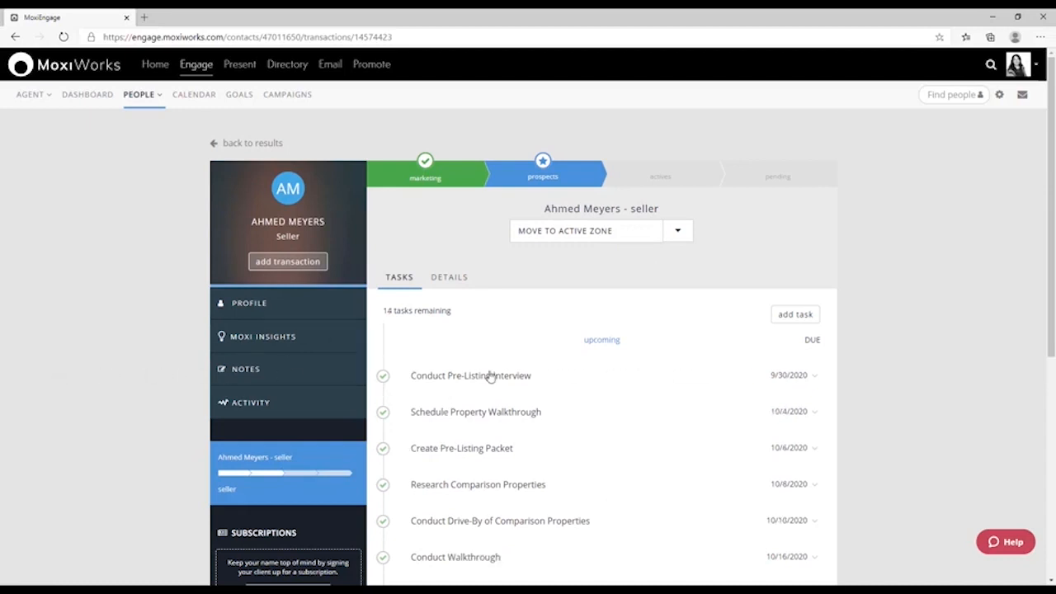
# Add the Conduct Pre-Listing Interview task to the calendar
pyautogui.click(492, 377)
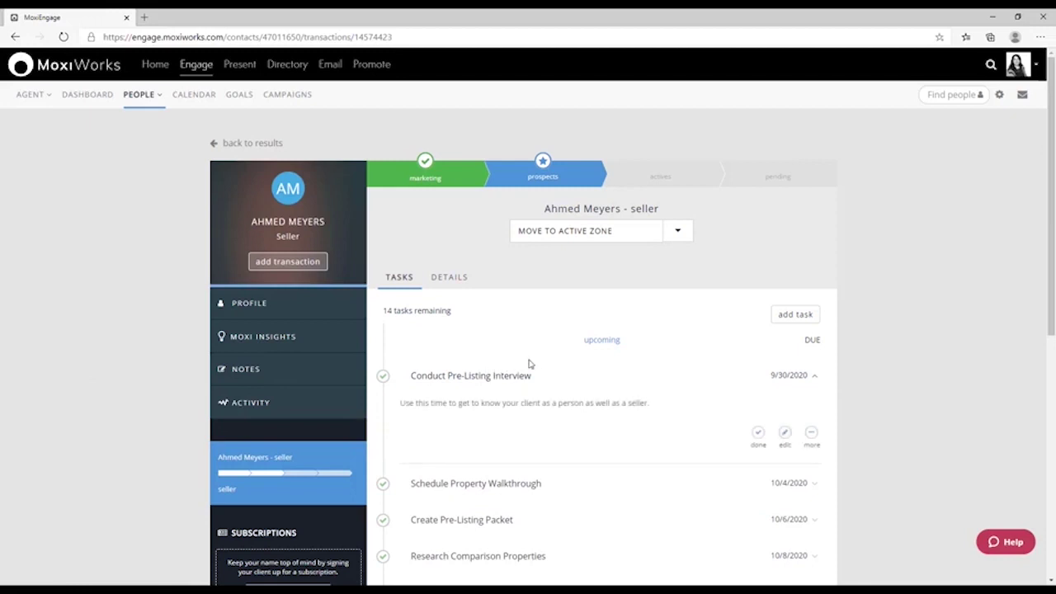
pyautogui.click(811, 435)
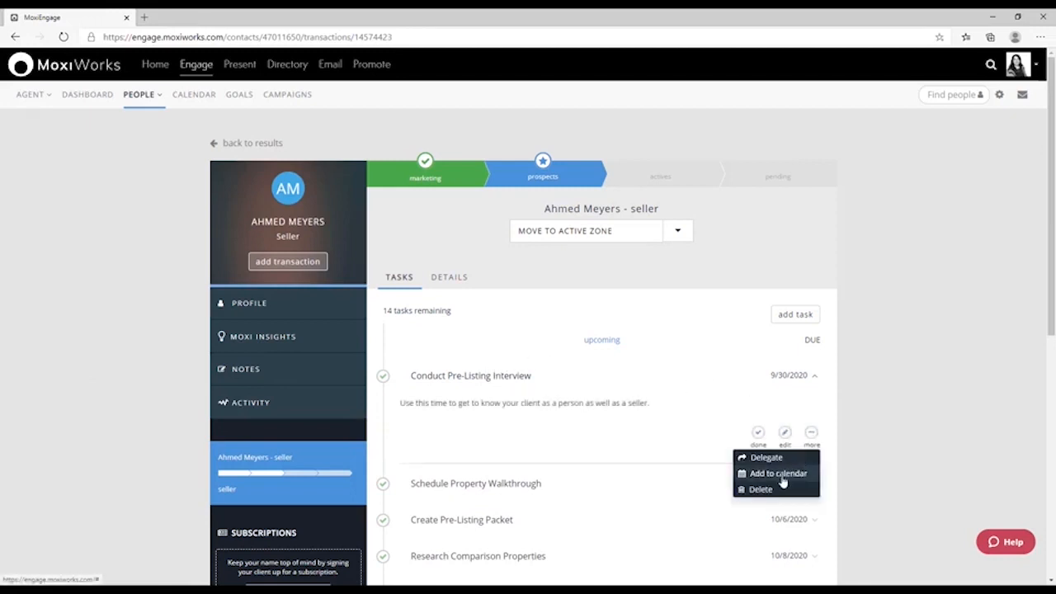
pyautogui.click(778, 474)
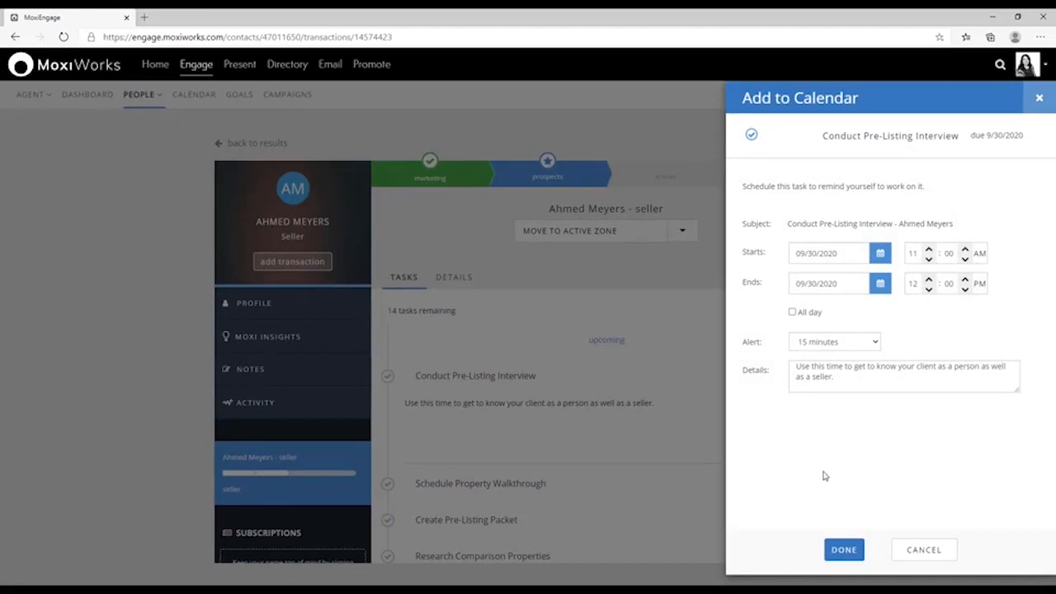
pyautogui.click(844, 549)
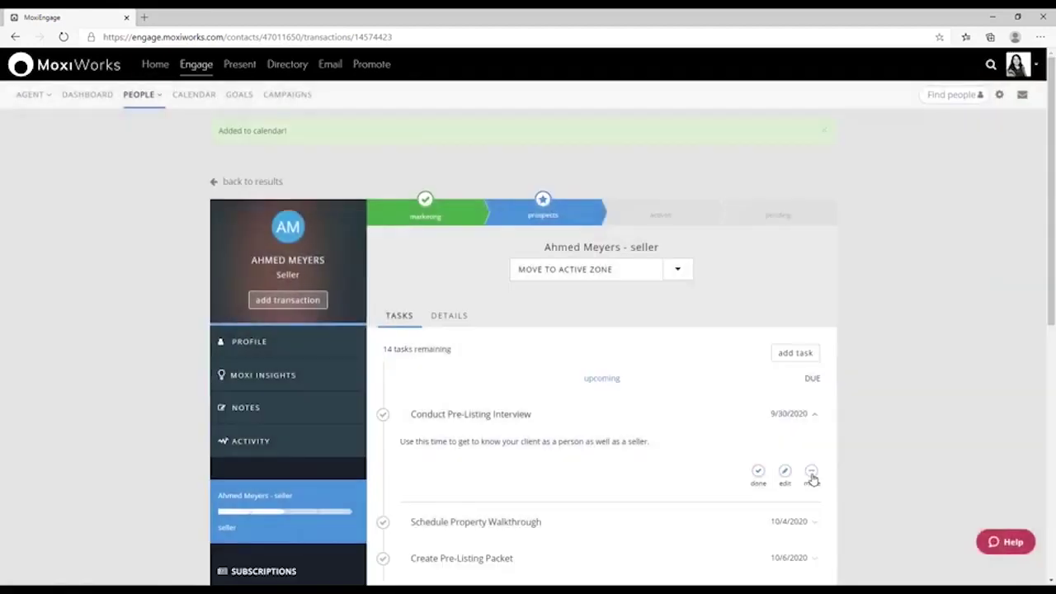
# Delete the Conduct Pre-Listing Interview task and request moving the transaction to the active zone
pyautogui.click(813, 480)
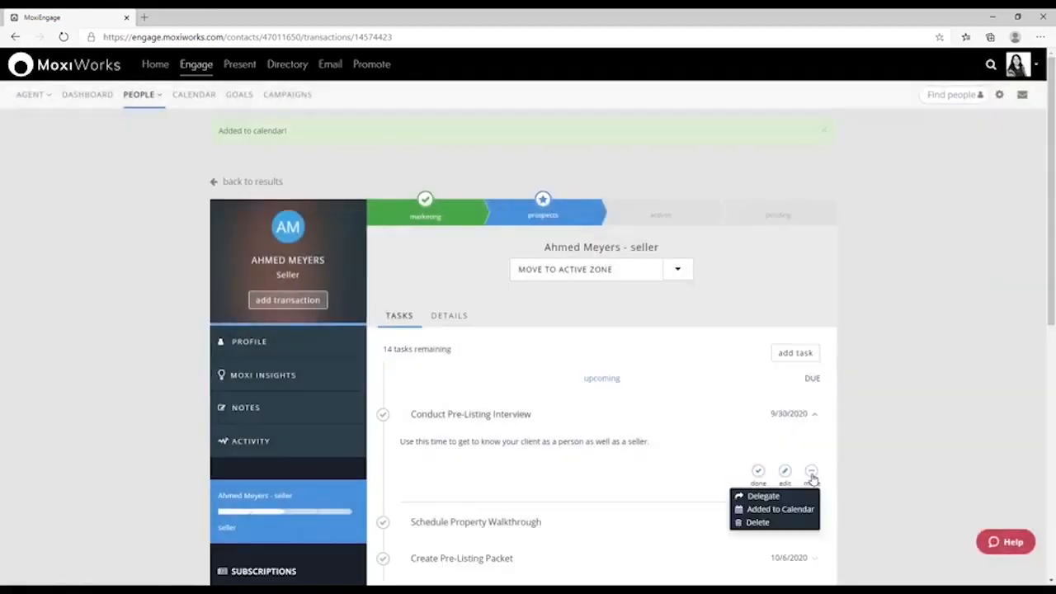
pyautogui.click(762, 524)
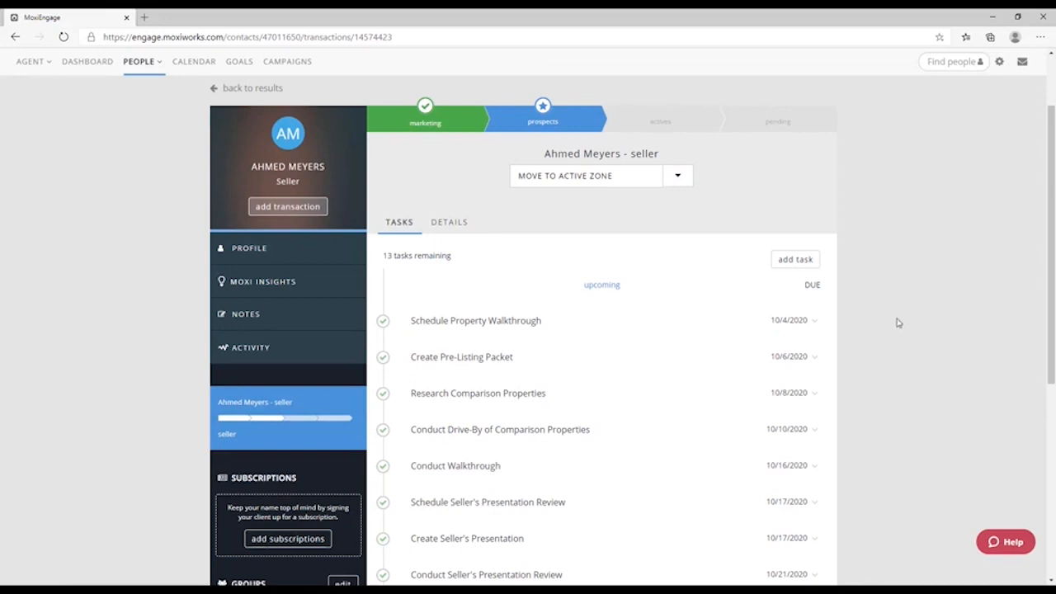
pyautogui.click(592, 176)
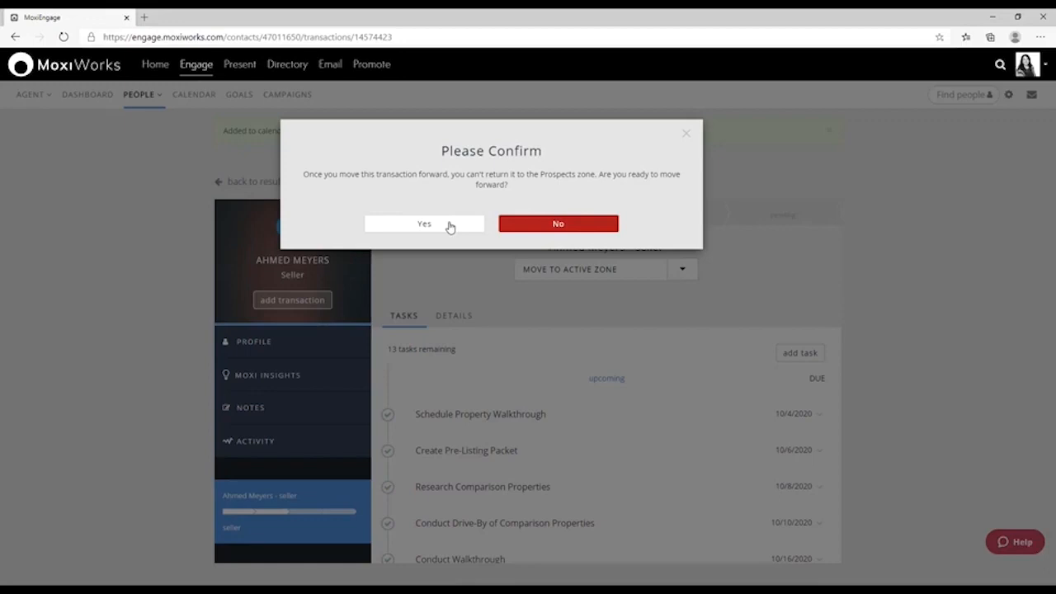
pyautogui.click(450, 226)
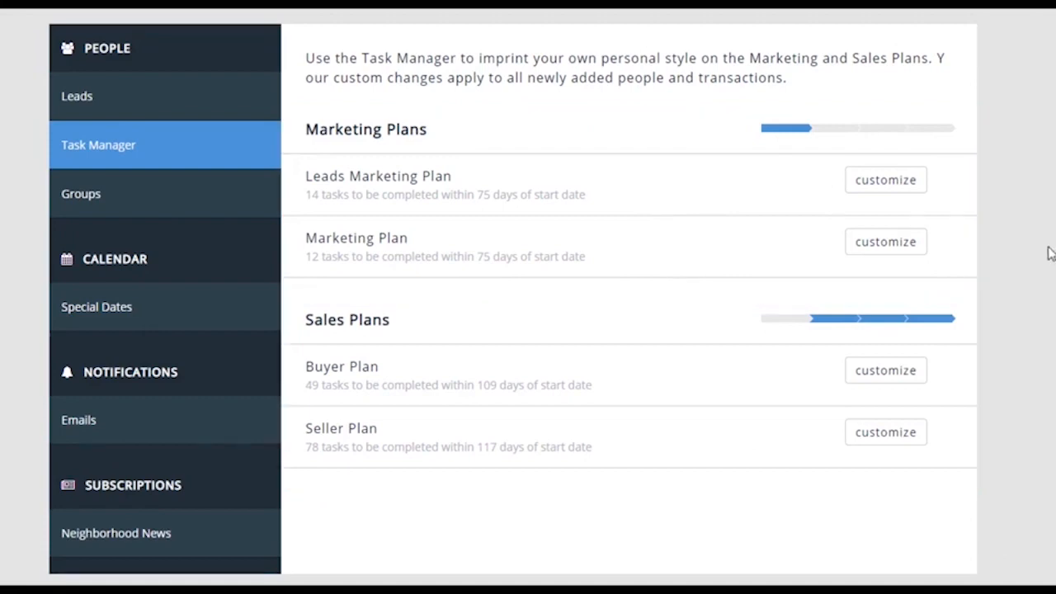
# Customize the Marketing Plan, removing the Make a Personal Call task and reviewing the add-task options
pyautogui.click(897, 246)
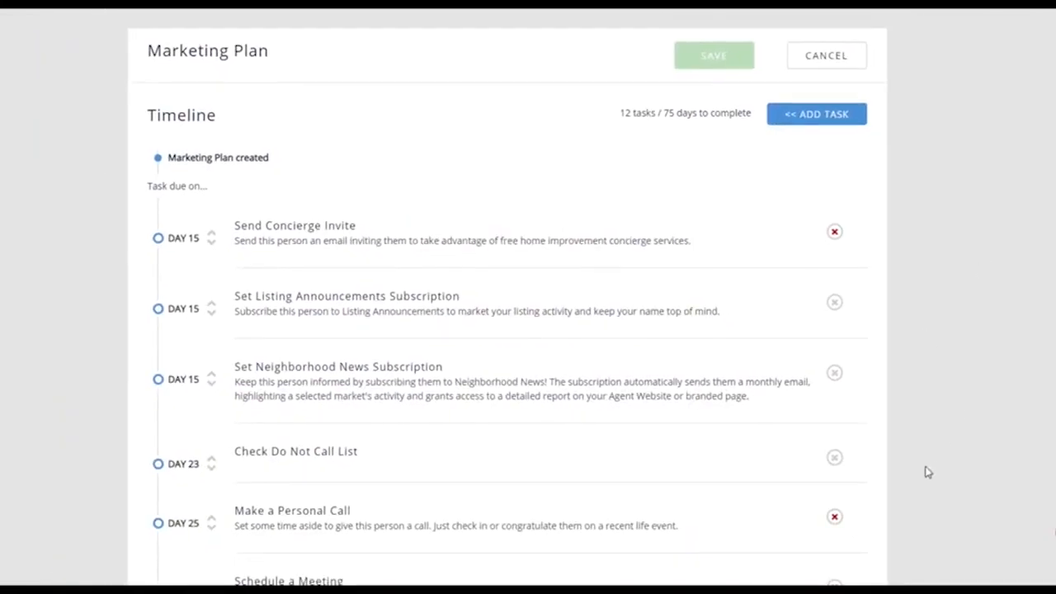
pyautogui.click(834, 518)
pyautogui.scroll(-1, 1052, 452)
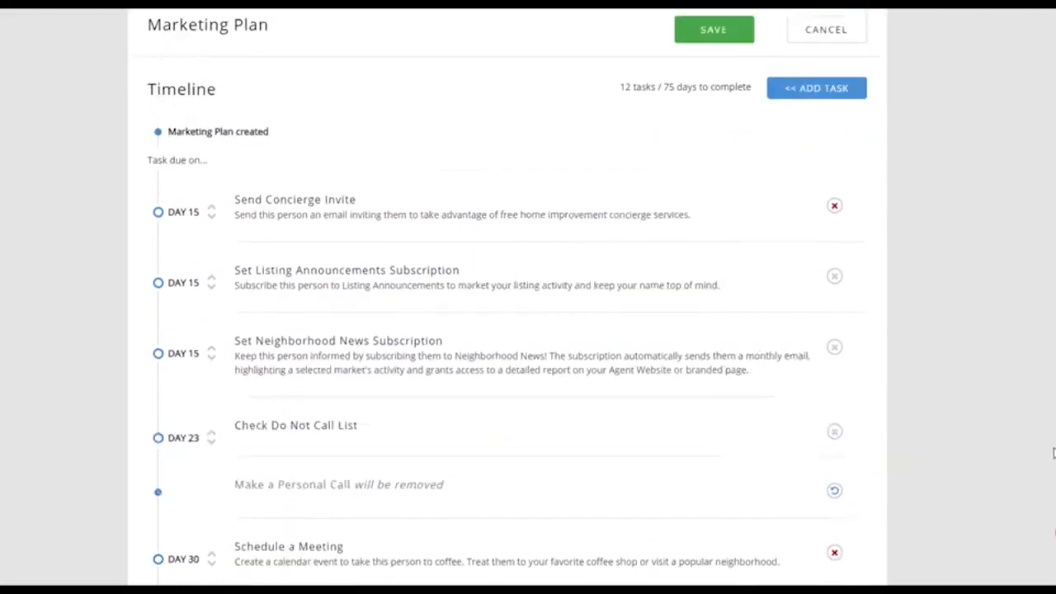
pyautogui.scroll(1, 1052, 453)
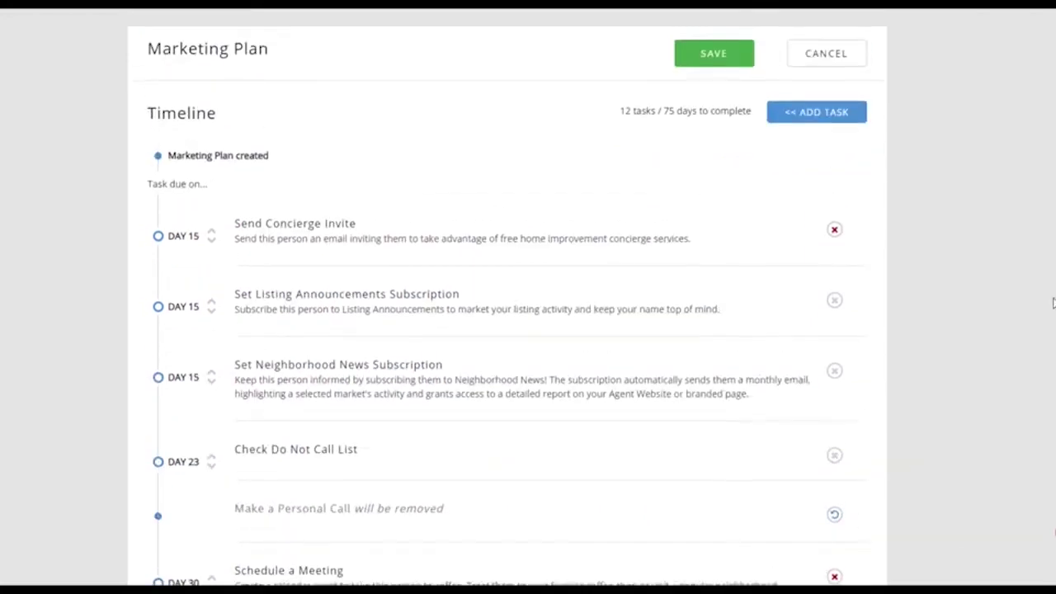
pyautogui.click(821, 124)
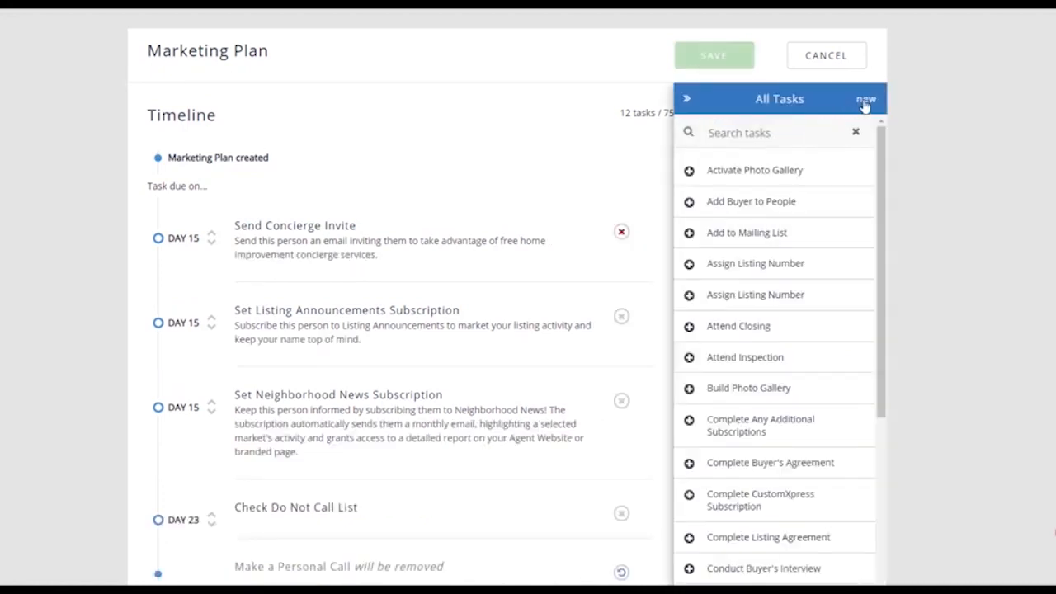
pyautogui.click(865, 101)
pyautogui.click(843, 132)
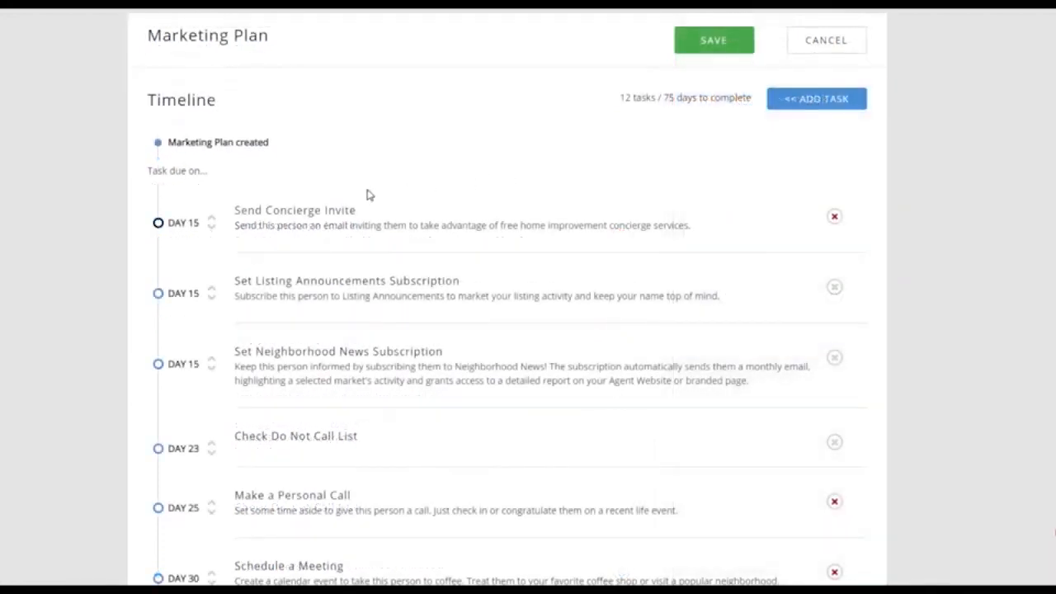
# Reschedule the Set Listing Announcements Subscription task to day 18
pyautogui.click(206, 293)
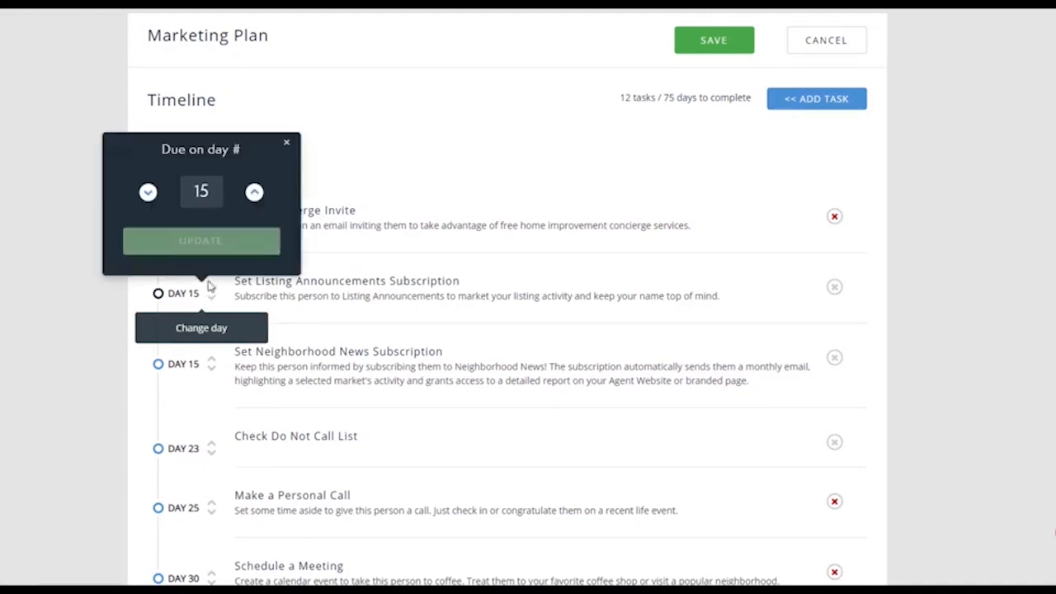
pyautogui.click(254, 191)
pyautogui.click(254, 192)
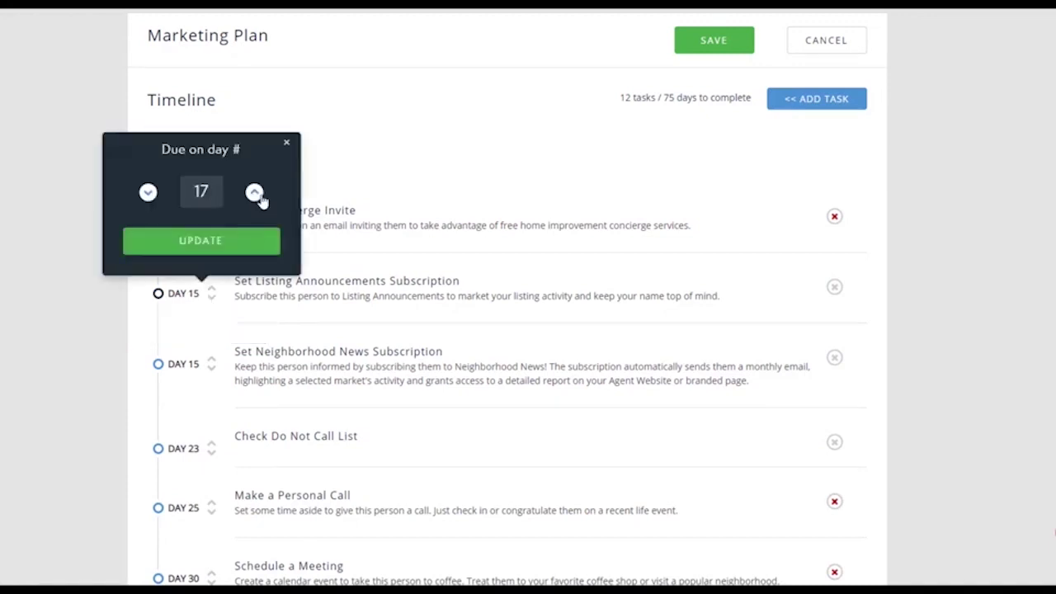
pyautogui.click(227, 244)
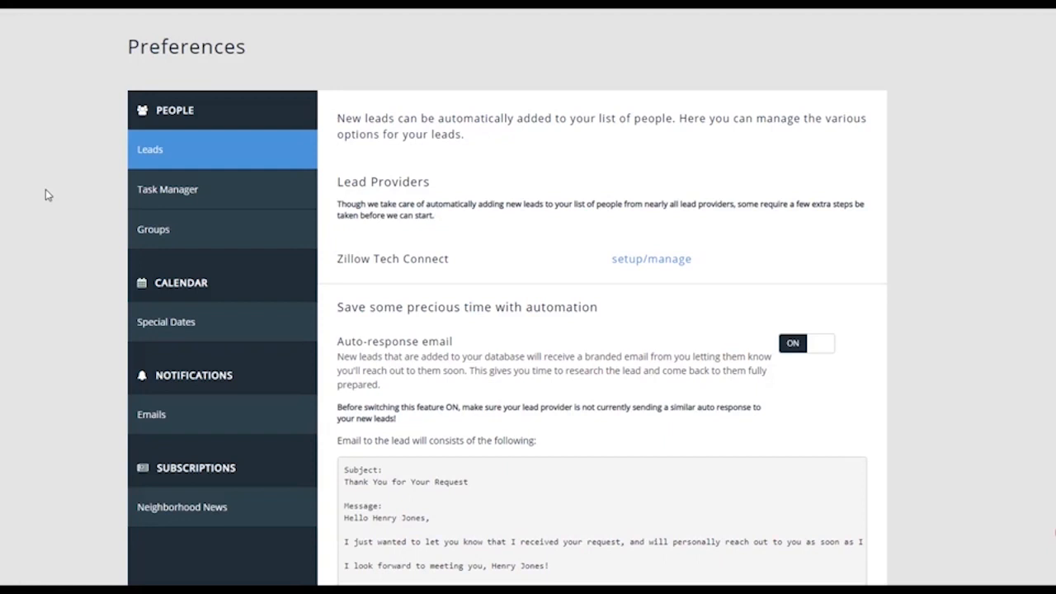
# Review the Special Dates, Emails and Neighborhood News preferences
pyautogui.click(165, 321)
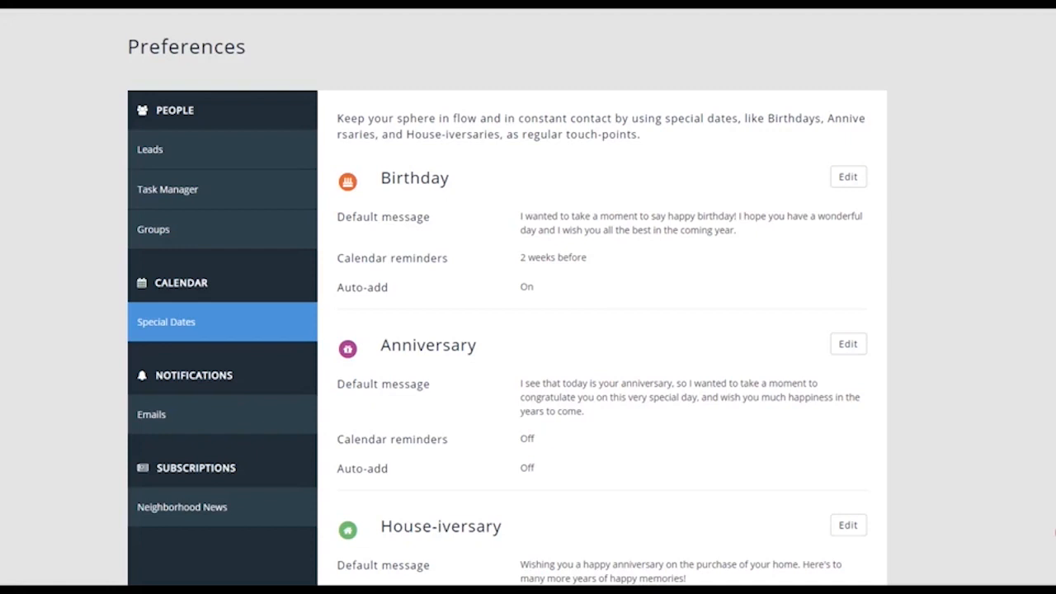
pyautogui.click(167, 418)
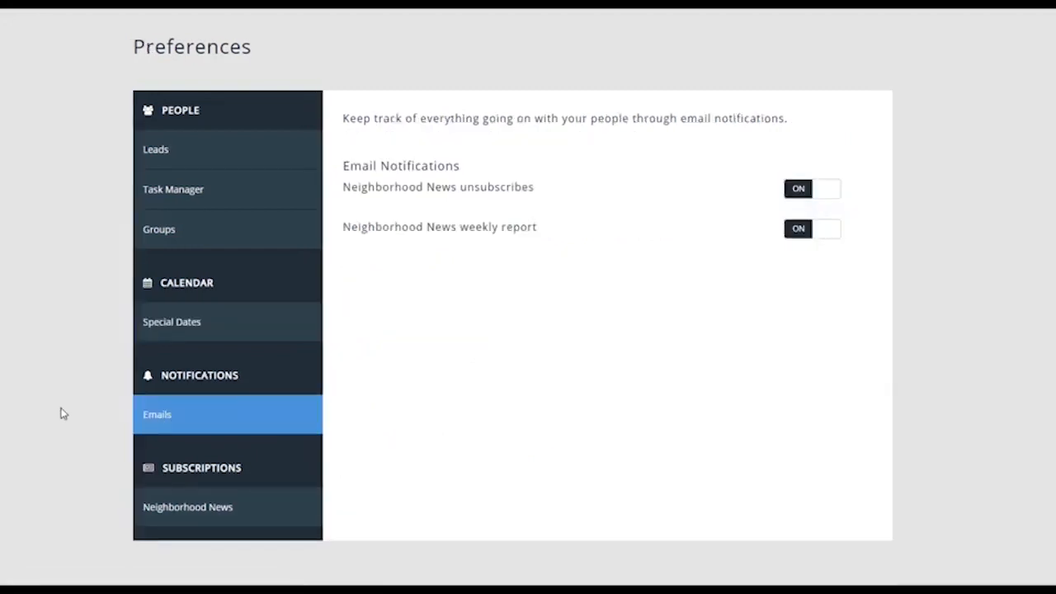
pyautogui.click(239, 509)
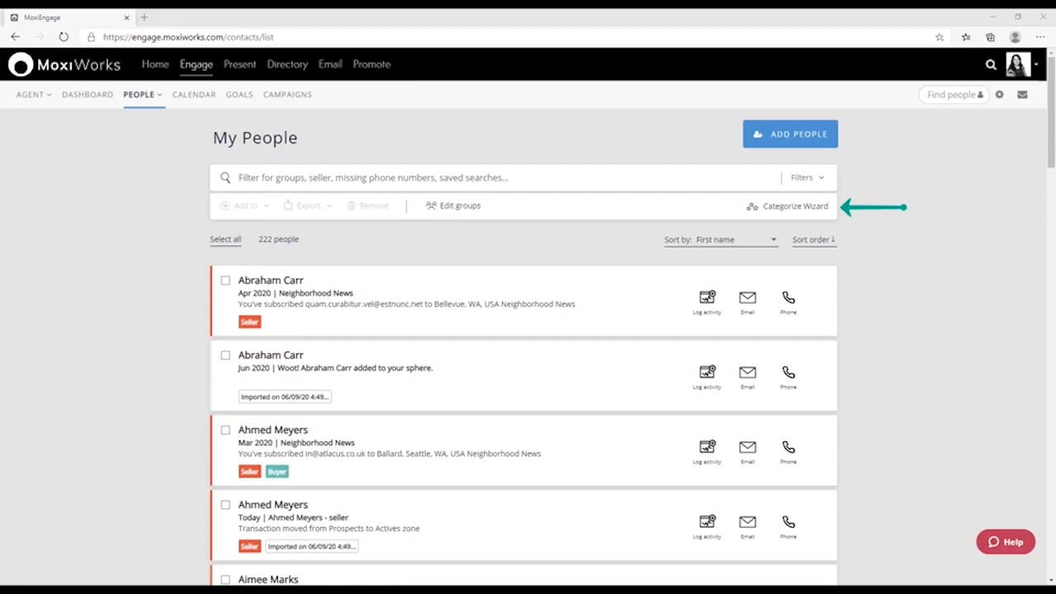
# Launch the Categorize Wizard from the My People list
pyautogui.click(785, 215)
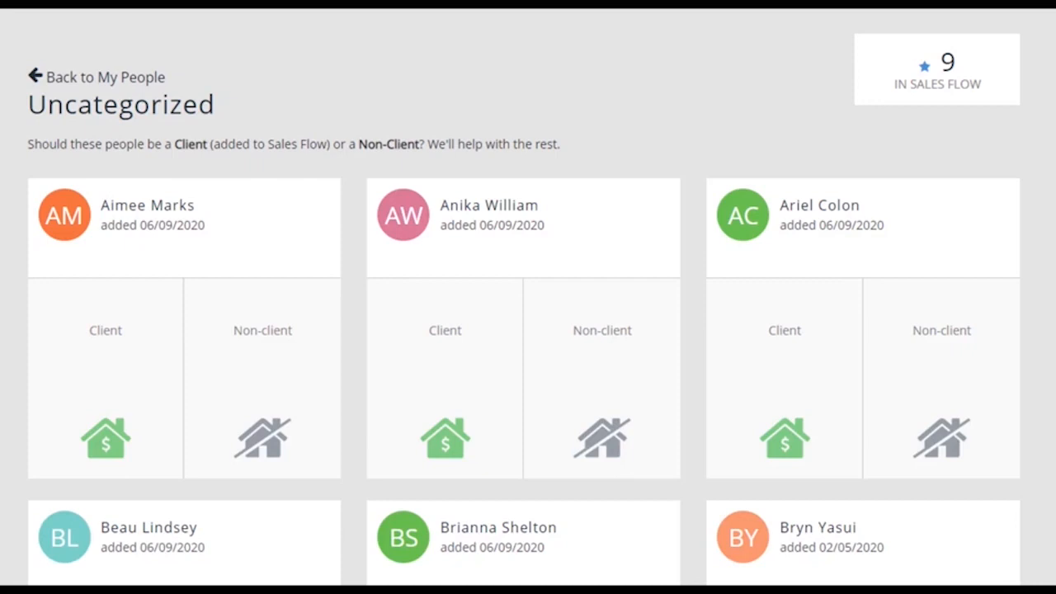
pyautogui.click(129, 456)
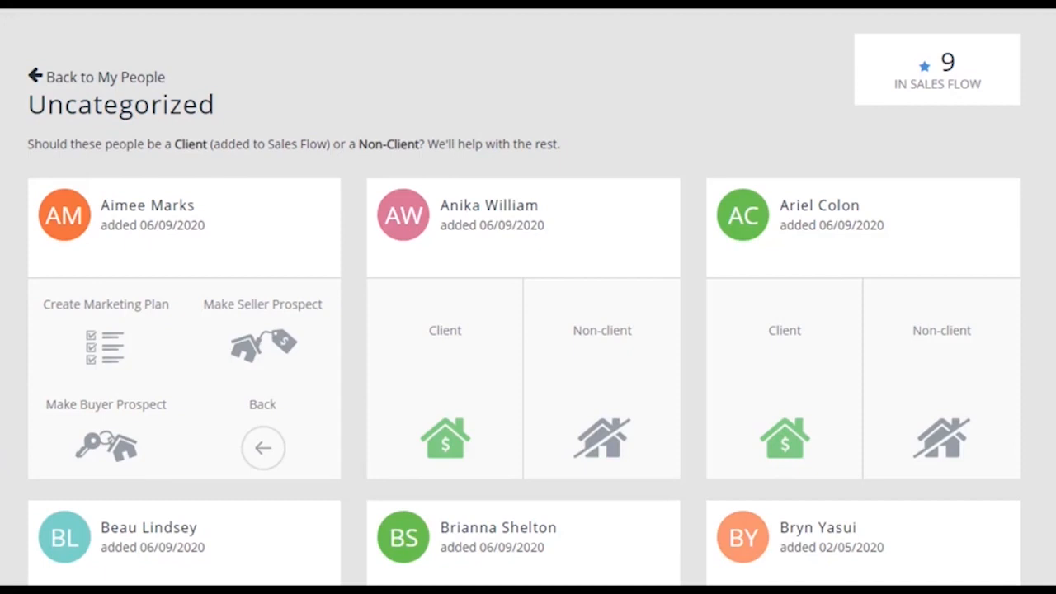
pyautogui.click(121, 359)
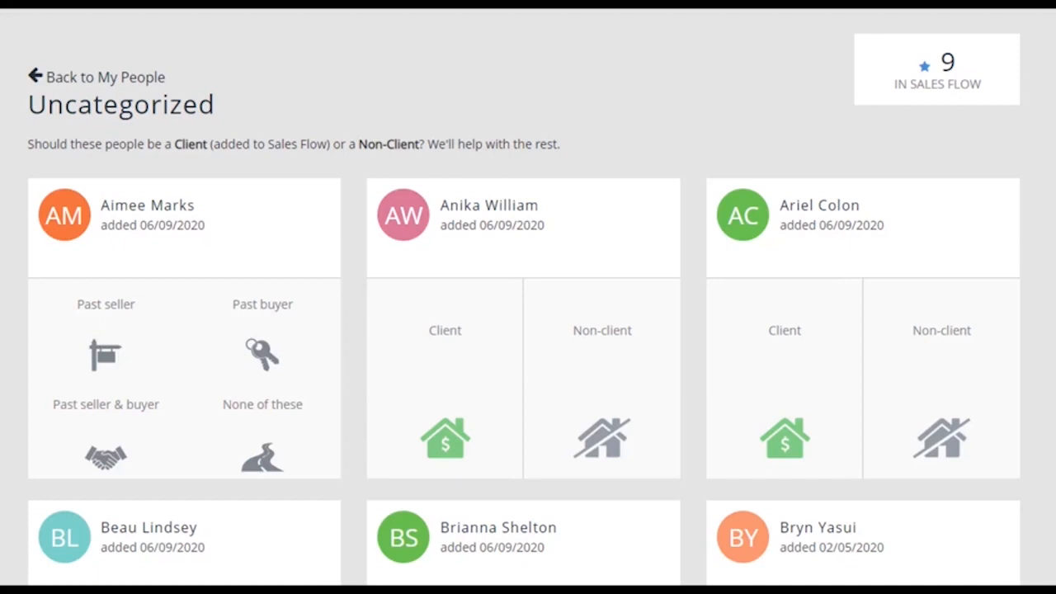
pyautogui.click(261, 449)
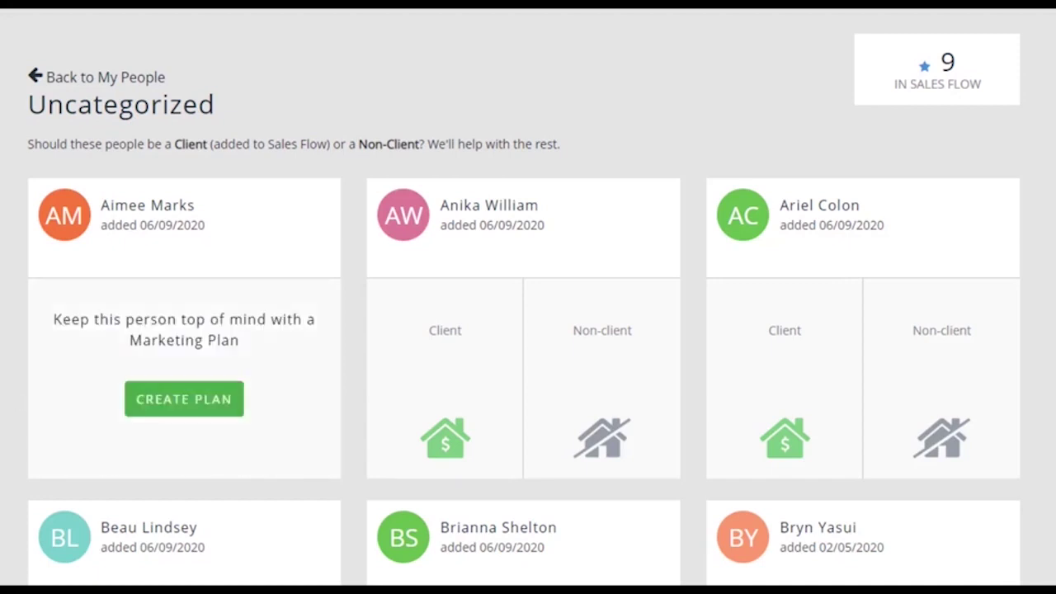
pyautogui.click(202, 406)
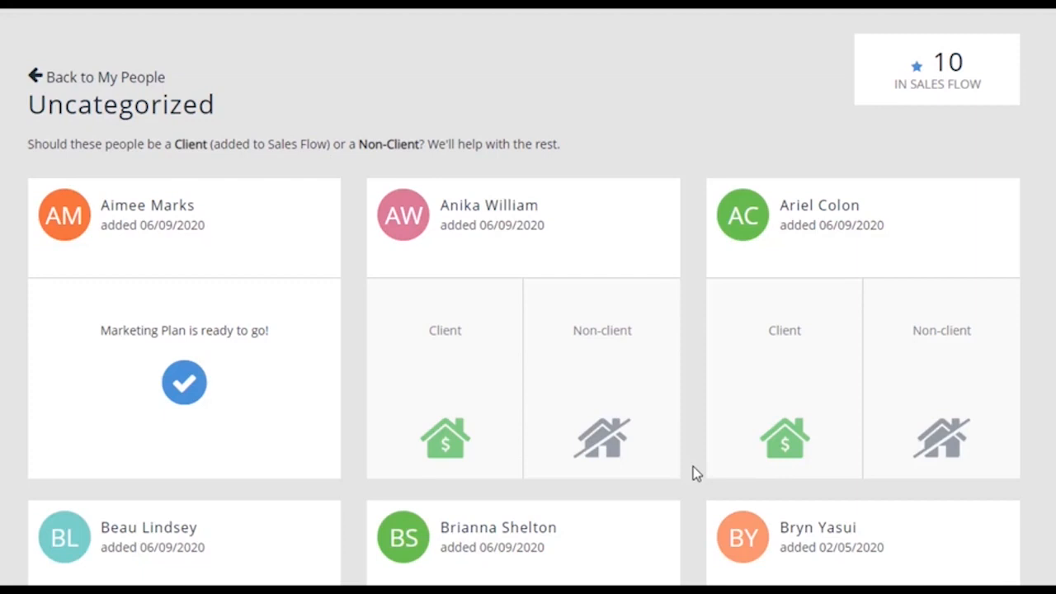
pyautogui.click(615, 441)
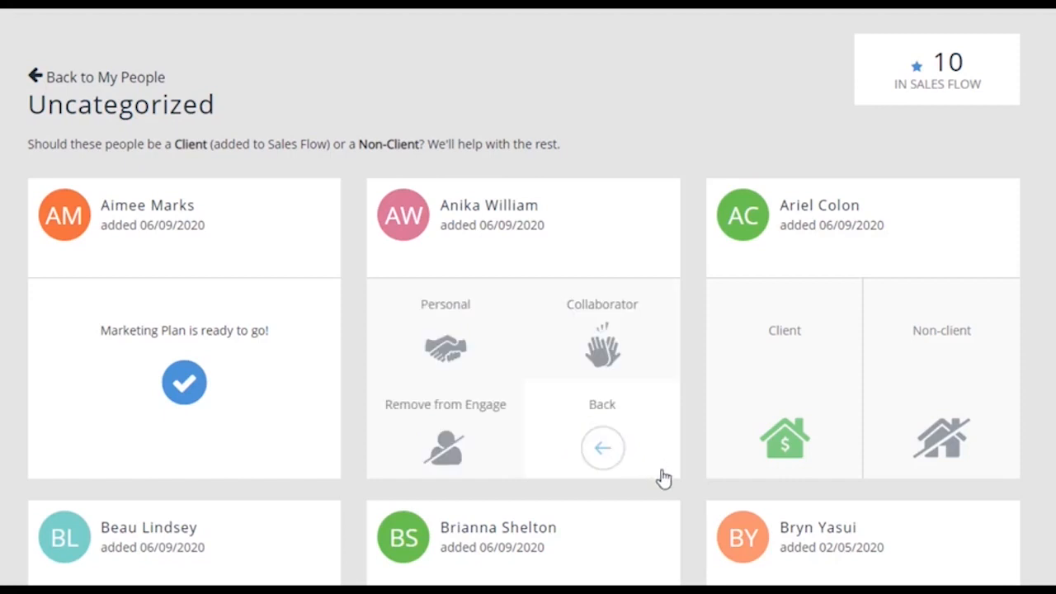
pyautogui.click(445, 346)
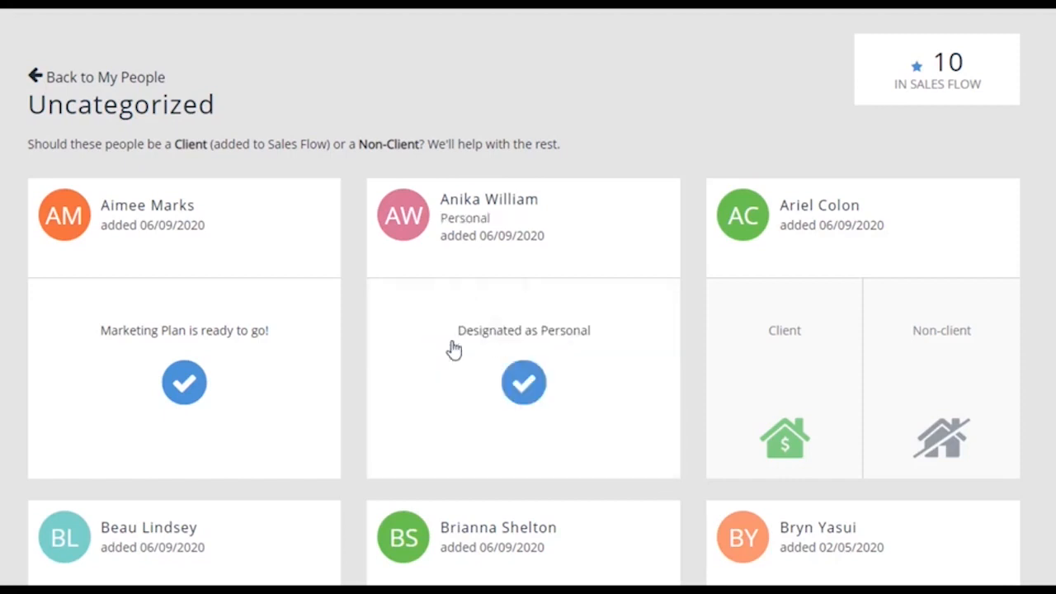